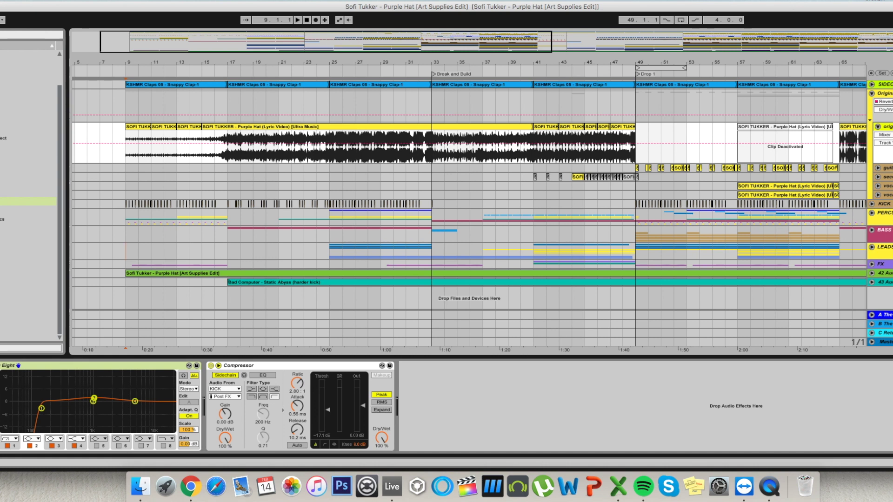
Examine the effect chains of the guitar loop track and the vocal track below it, returning to the guitar loop.
{"action": "left_click", "coordinate": [884, 168]}
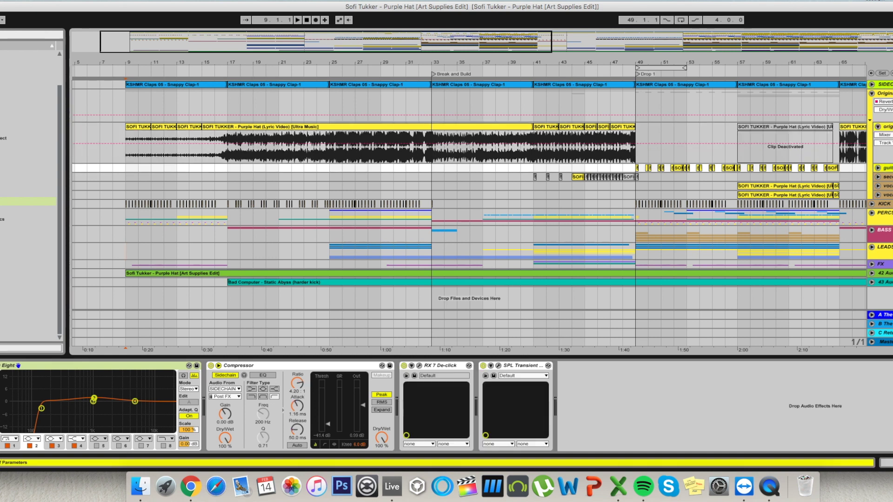
{"action": "key", "text": "Down"}
{"action": "key", "text": "Down"}
{"action": "key", "text": "Down"}
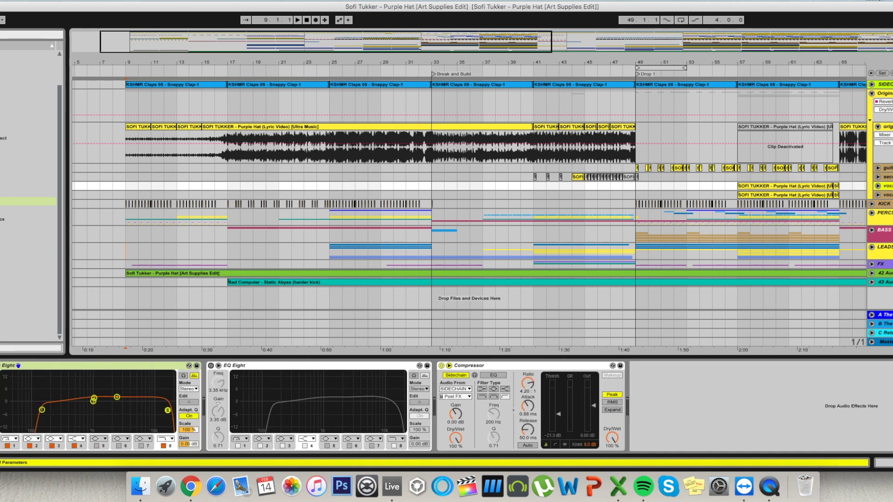
{"action": "key", "text": "Up"}
{"action": "key", "text": "Up"}
{"action": "key", "text": "Up"}
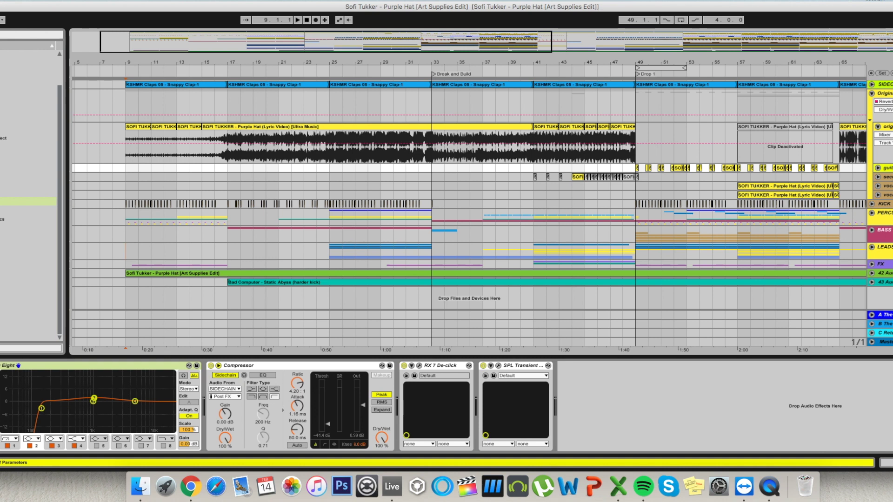
Expand and audition the guitar loop track, inspect its RX 7 De-click and SPL Transient Designer plug-in windows, and fold the track again.
{"action": "left_click", "coordinate": [877, 168]}
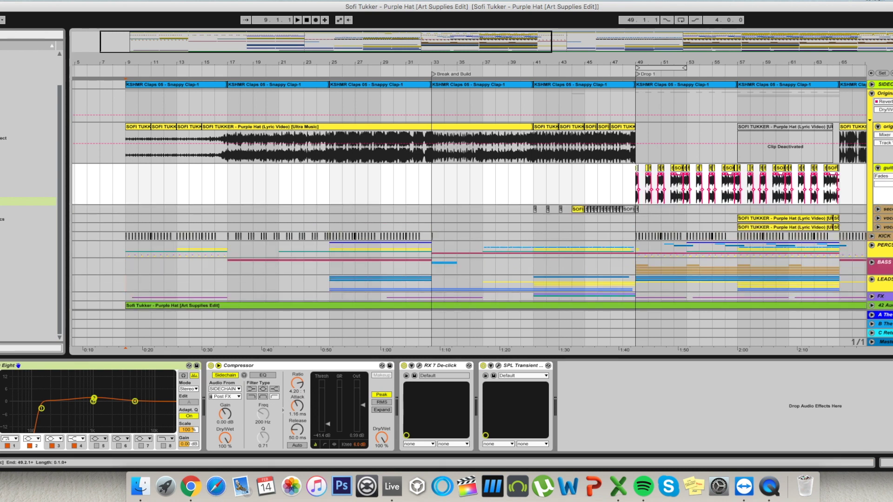
{"action": "key", "text": "space"}
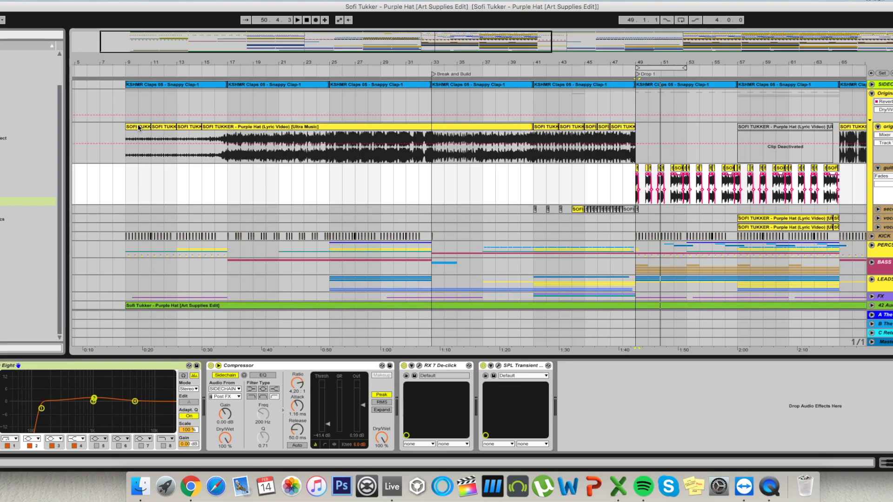
{"action": "left_click_drag", "start_coordinate": [264, 80], "coordinate": [282, 92]}
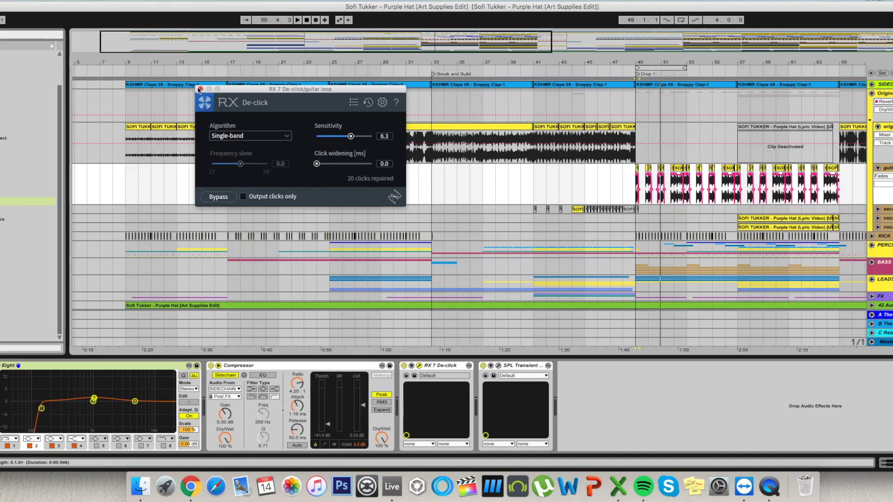
{"action": "left_click", "coordinate": [200, 89]}
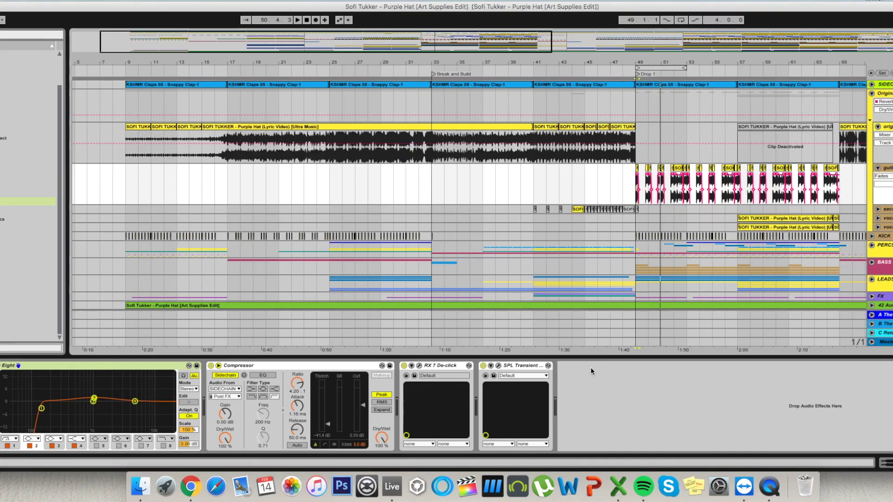
{"action": "left_click", "coordinate": [500, 368]}
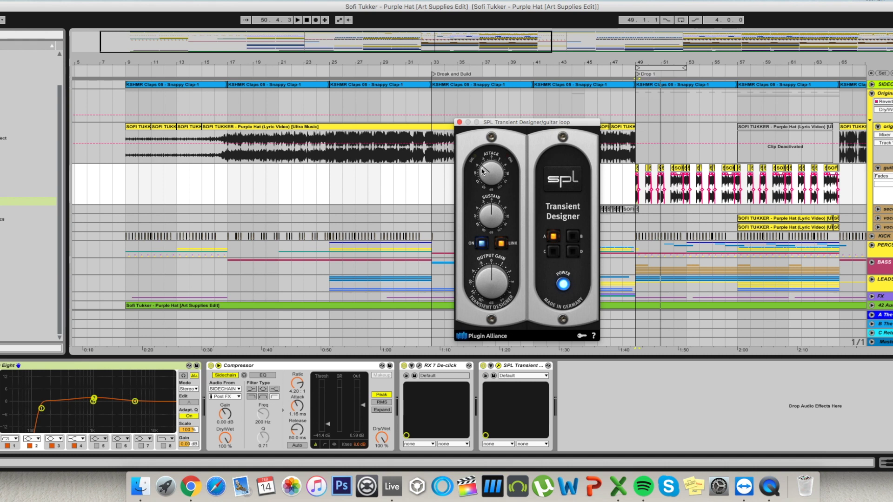
{"action": "left_click", "coordinate": [460, 122]}
{"action": "left_click", "coordinate": [878, 167]}
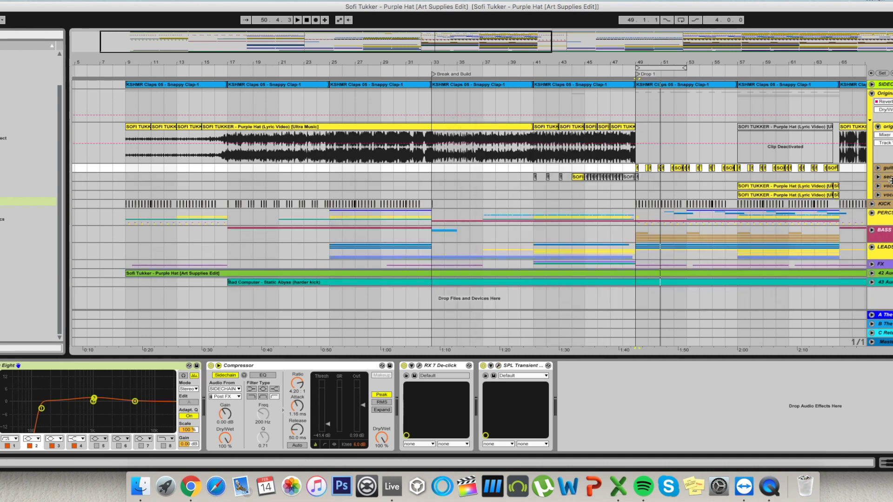
Show the effect chains of the track directly below the guitar loop and of the first vocal track.
{"action": "left_click", "coordinate": [886, 177]}
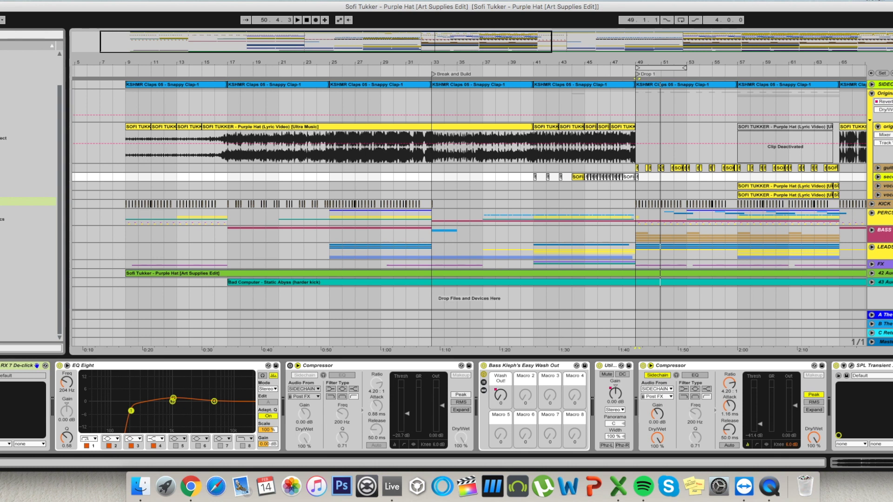
{"action": "left_click", "coordinate": [887, 186]}
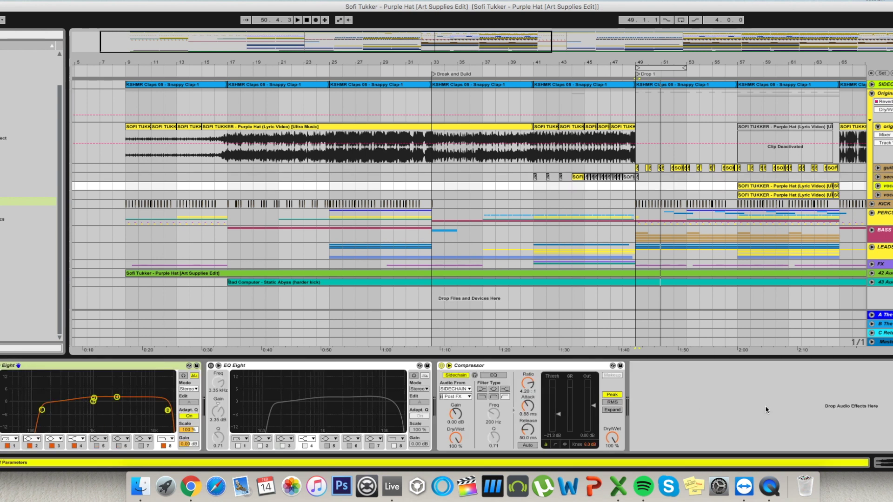
{"action": "left_click", "coordinate": [877, 186]}
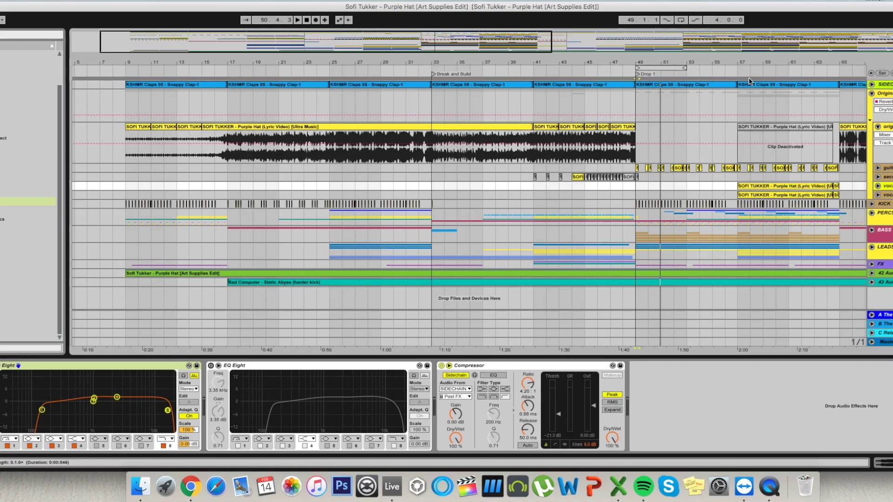
Fold the original song track and view the KICK track's clips across the arrangement, leaving KICK folded.
{"action": "key", "text": "minus"}
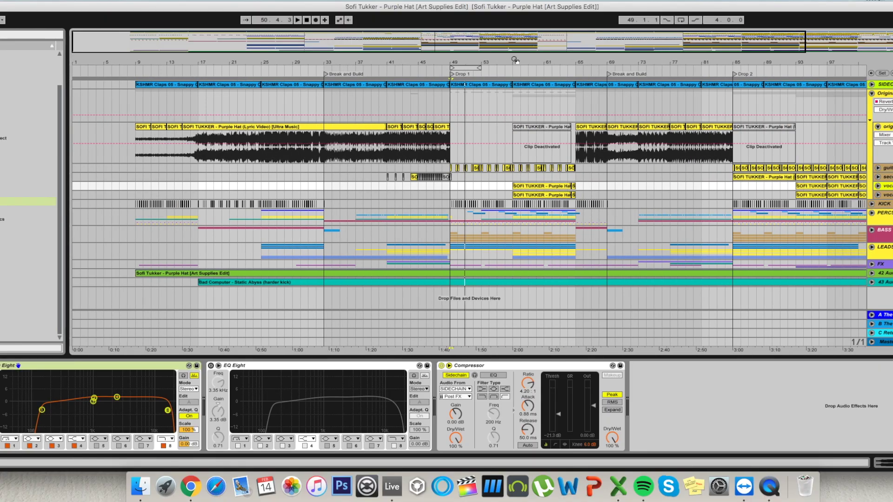
{"action": "left_click", "coordinate": [878, 126]}
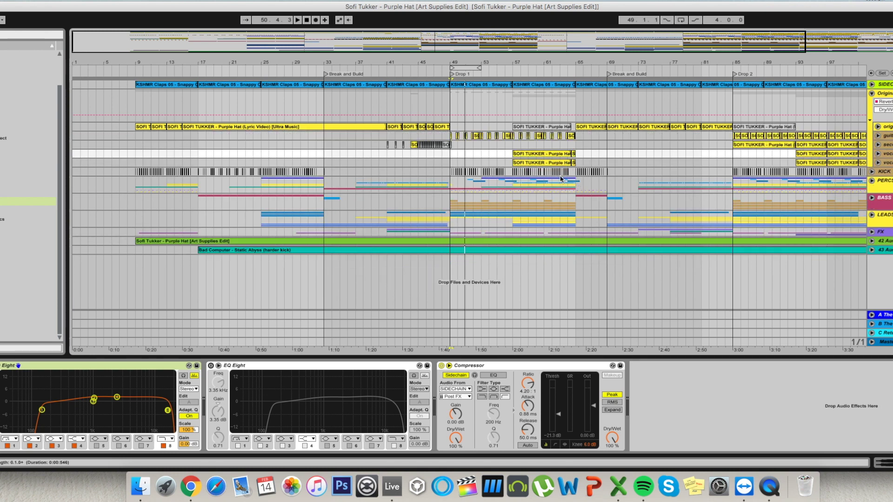
{"action": "left_click", "coordinate": [872, 180]}
{"action": "left_click", "coordinate": [872, 180]}
{"action": "left_click", "coordinate": [872, 171]}
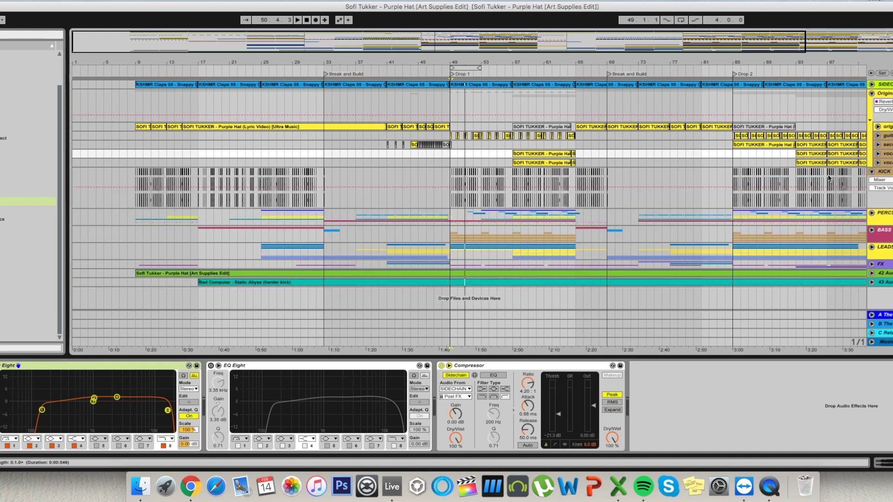
{"action": "left_click", "coordinate": [872, 172]}
{"action": "left_click", "coordinate": [878, 173]}
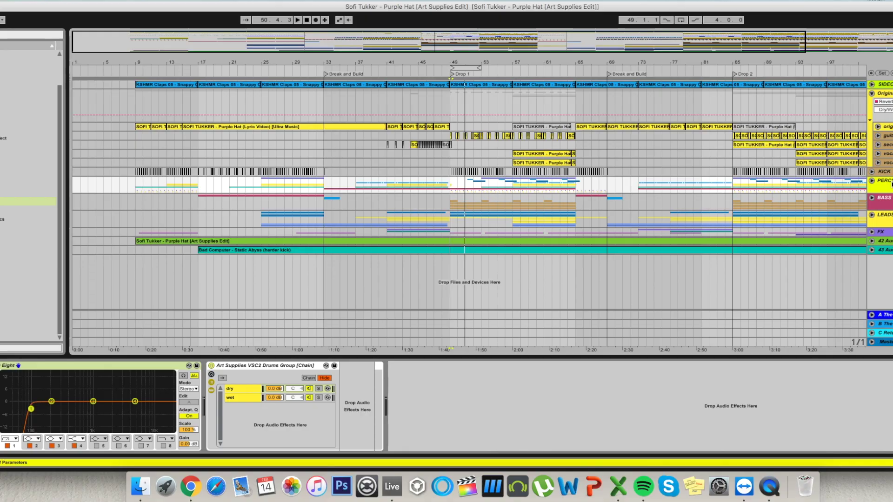
Expand the percussion group and its stereo percs track, and play the top loop from Drop 2.
{"action": "left_click", "coordinate": [872, 181]}
{"action": "left_click", "coordinate": [878, 222]}
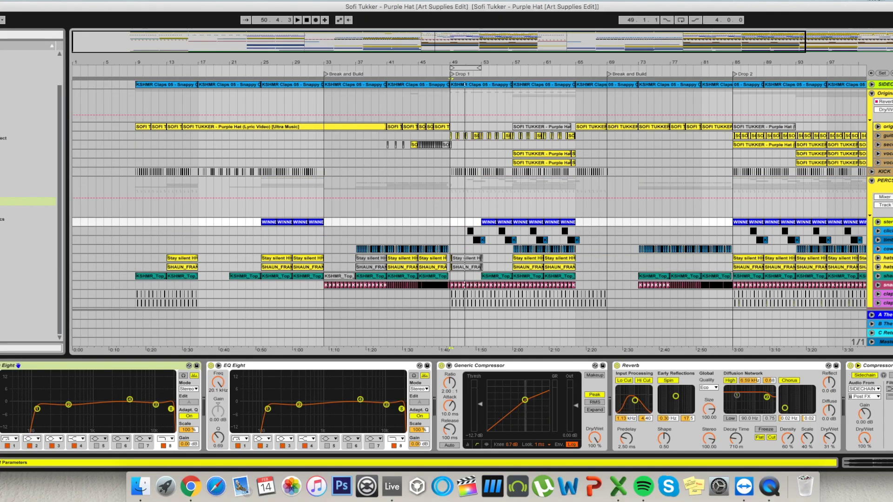
{"action": "left_click", "coordinate": [878, 222]}
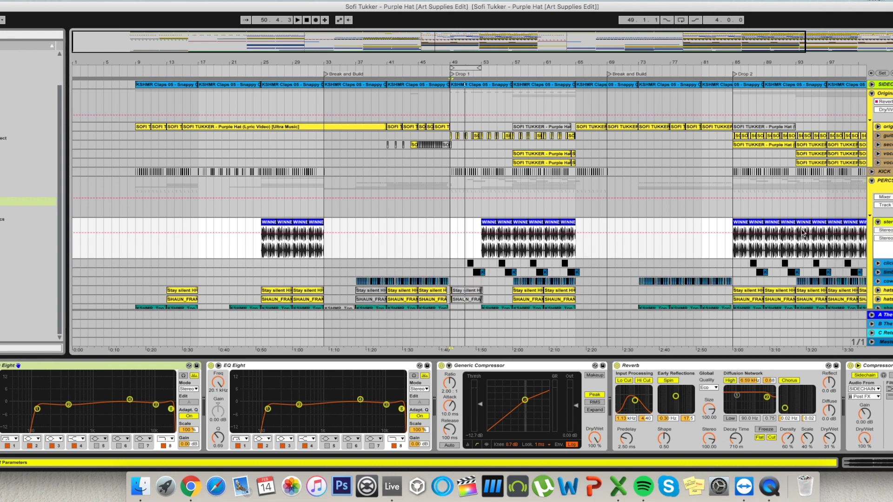
{"action": "key", "text": "space"}
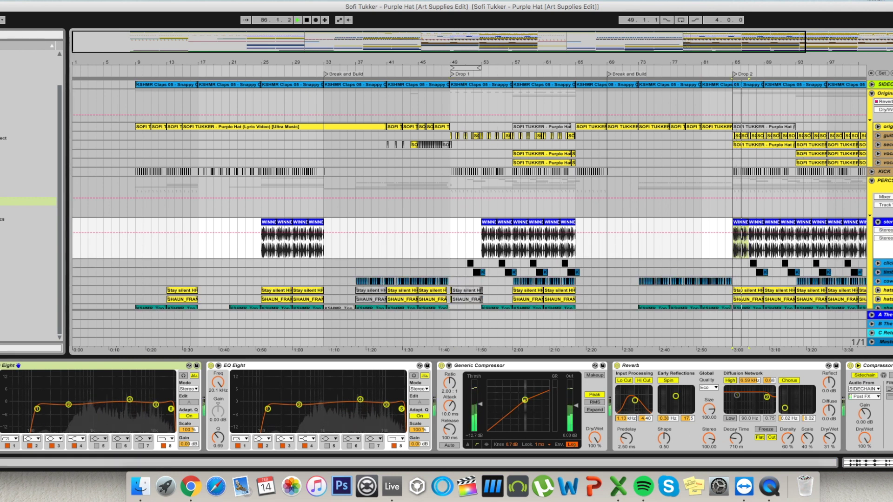
Inspect the Stereo Tool plug-in on the stereo percs track, close its window and fold the track.
{"action": "scroll", "coordinate": [446, 407], "scroll_direction": "right", "scroll_amount": 3}
{"action": "key", "text": "super+alt+p"}
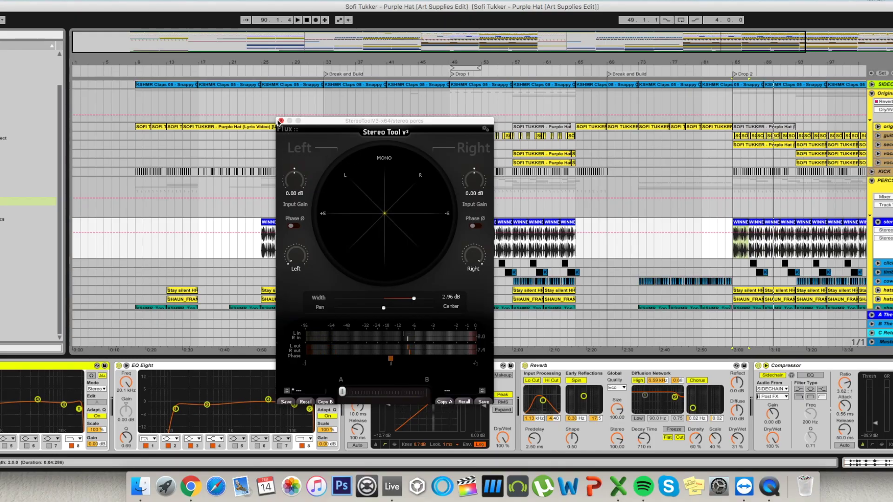
{"action": "left_click", "coordinate": [281, 121]}
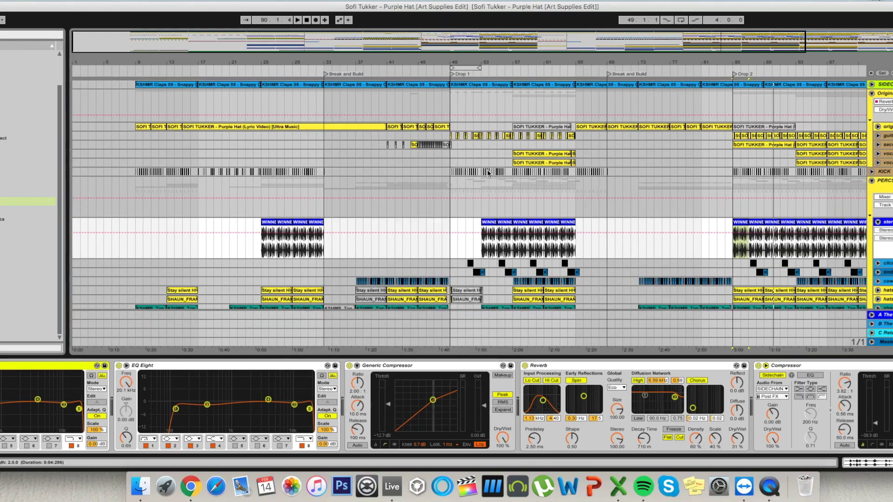
{"action": "left_click", "coordinate": [878, 223]}
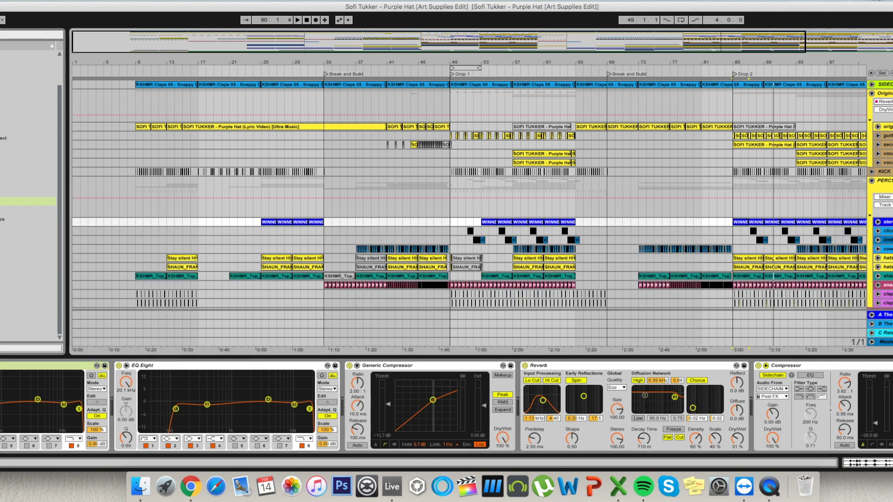
Expand the timbale track, examine its effect chain and its sliced clips around bar 88, and fold the track.
{"action": "left_click", "coordinate": [888, 240]}
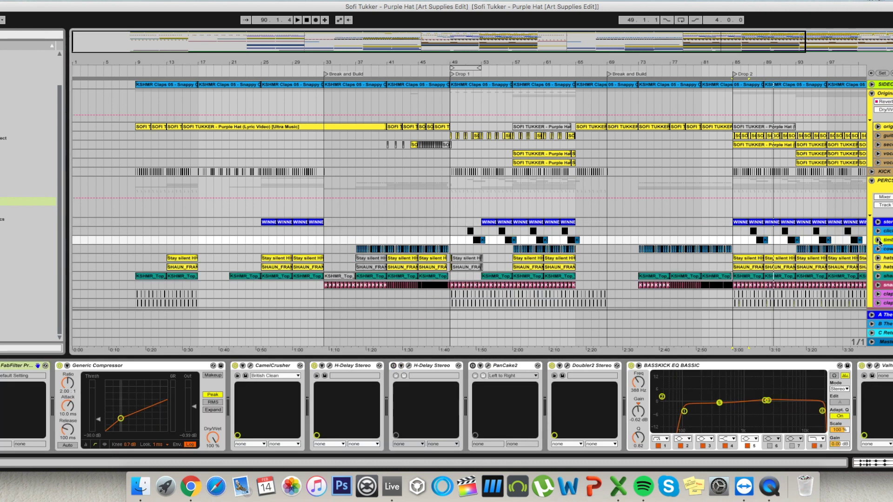
{"action": "left_click", "coordinate": [878, 240]}
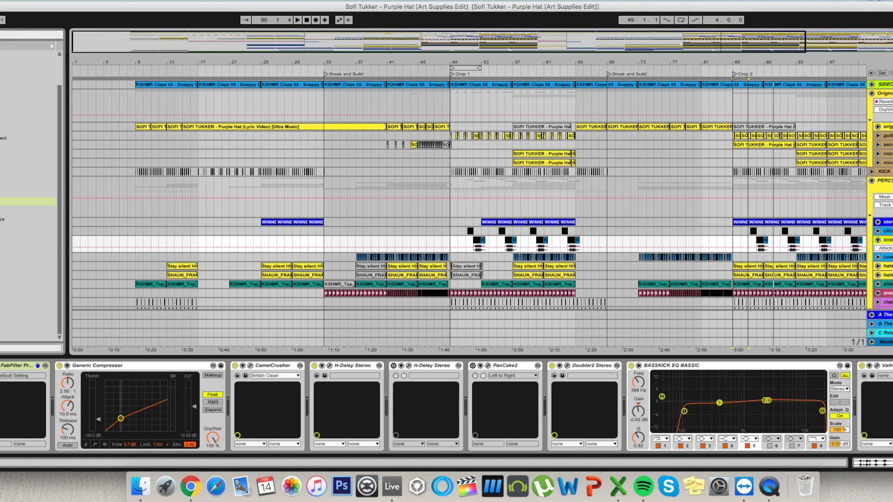
{"action": "key", "text": "plus"}
{"action": "key", "text": "plus"}
{"action": "key", "text": "plus"}
{"action": "key", "text": "plus"}
{"action": "key", "text": "plus"}
{"action": "key", "text": "plus"}
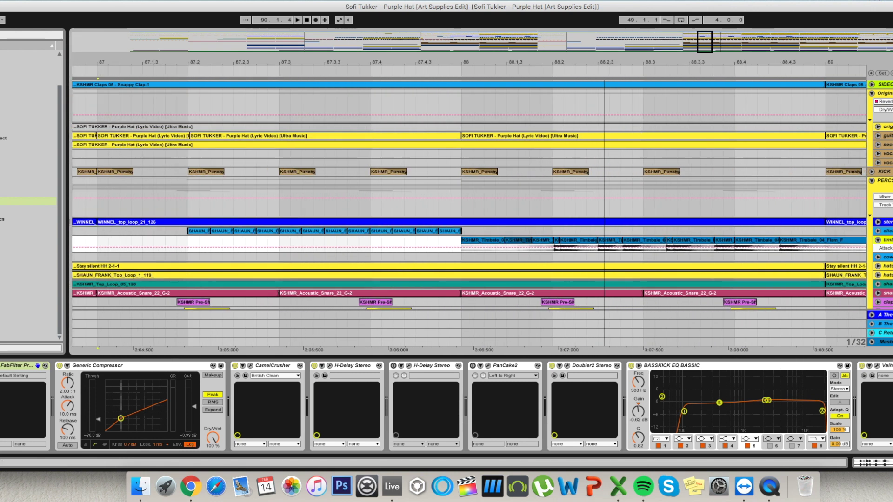
{"action": "left_click", "coordinate": [553, 245]}
{"action": "key", "text": "plus"}
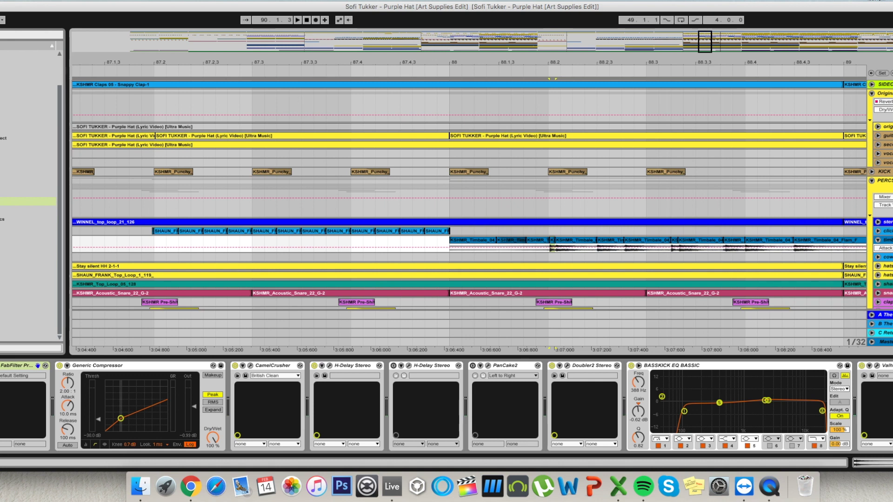
{"action": "left_click_drag", "start_coordinate": [630, 66], "coordinate": [630, 46]}
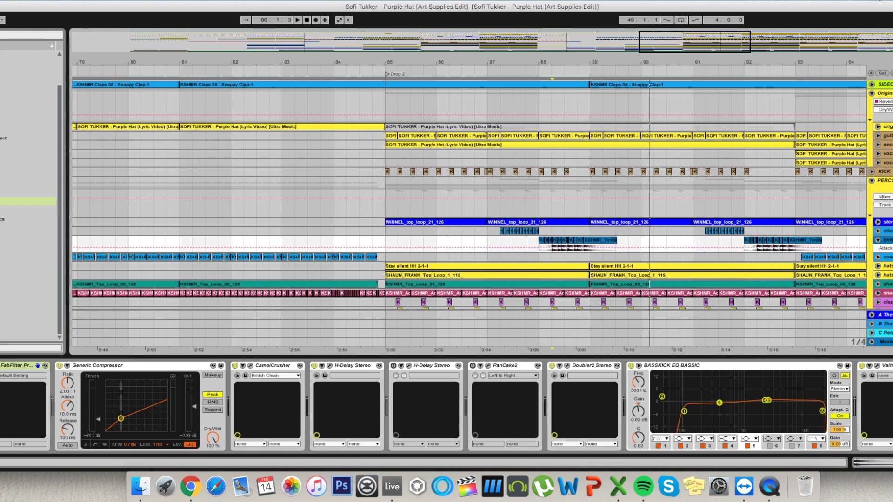
{"action": "left_click", "coordinate": [878, 241]}
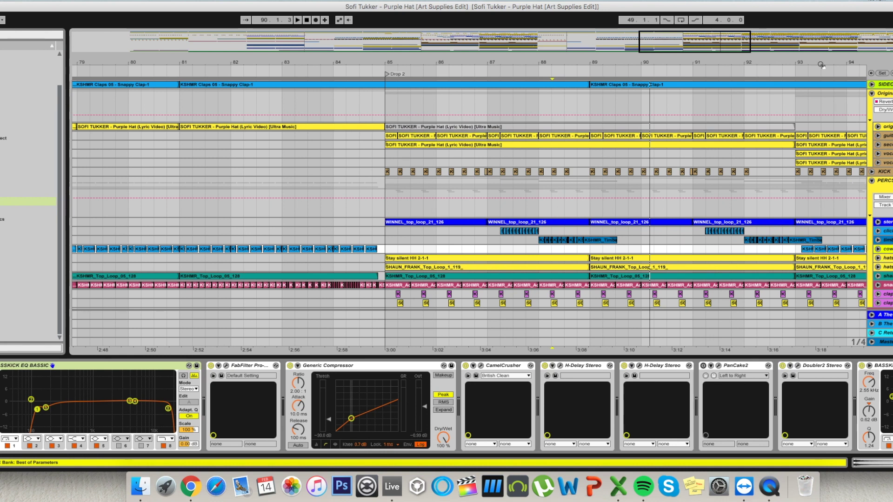
Play the arrangement from the start of Drop 2 to review the percussion group, stop playback and fold the group.
{"action": "key", "text": "minus"}
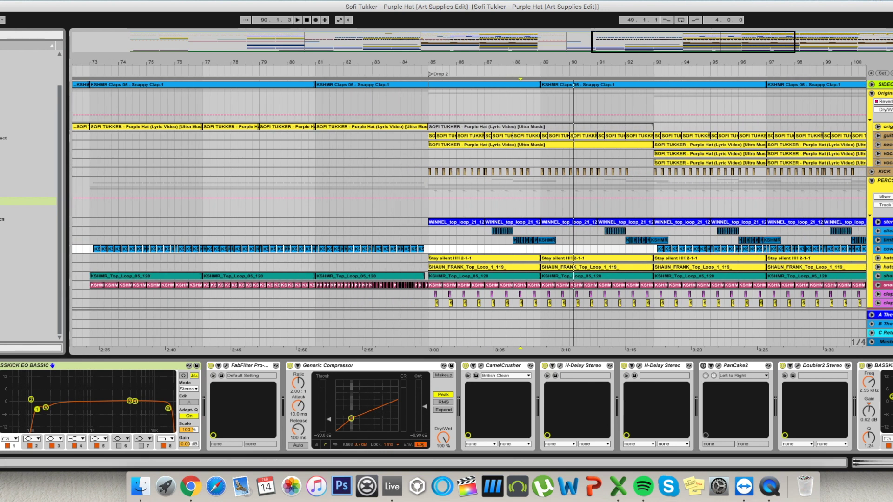
{"action": "left_click", "coordinate": [430, 213]}
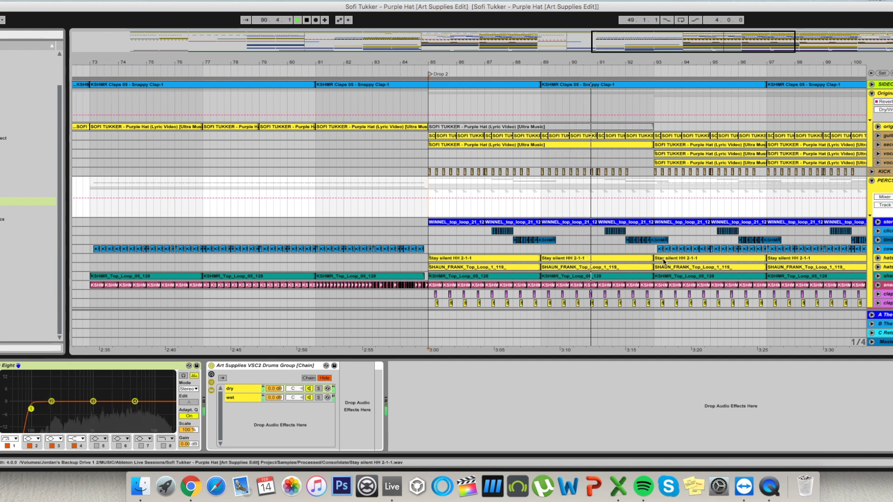
{"action": "key", "text": "space"}
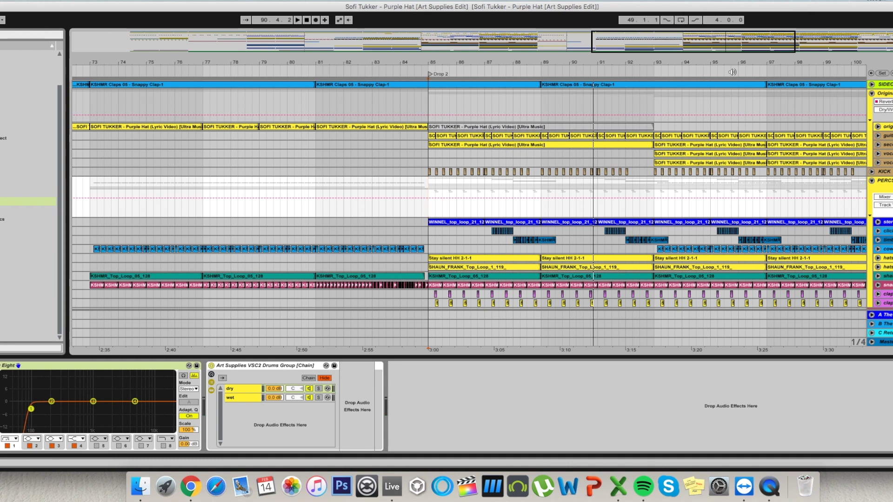
{"action": "key", "text": "minus"}
{"action": "scroll", "coordinate": [682, 179], "scroll_direction": "down", "scroll_amount": 3}
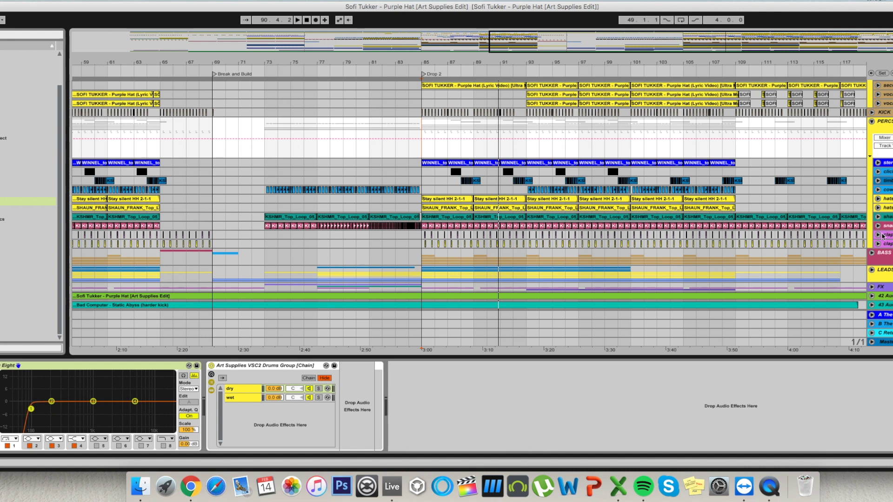
{"action": "left_click", "coordinate": [872, 122]}
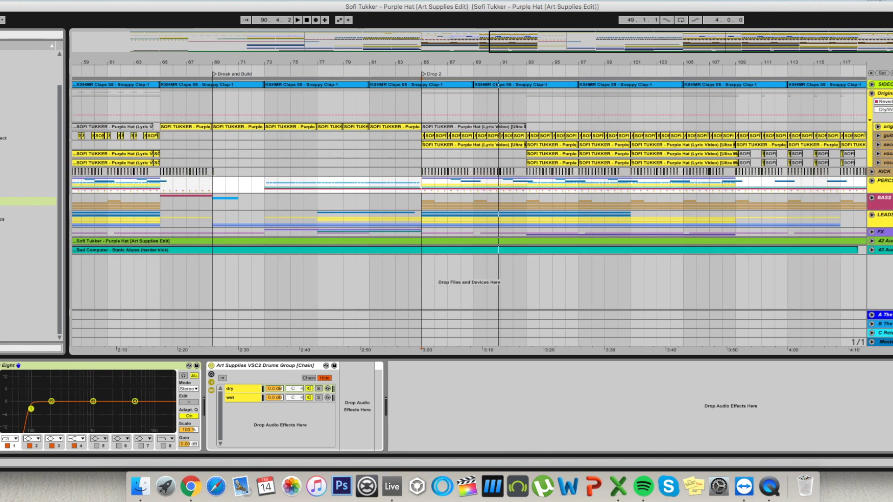
Unfold the BASS group and expand its pluck bass tracks to show their MIDI notes and effect chain.
{"action": "left_click", "coordinate": [873, 198]}
{"action": "left_click", "coordinate": [814, 223]}
{"action": "scroll", "coordinate": [813, 223], "scroll_direction": "down", "scroll_amount": 2}
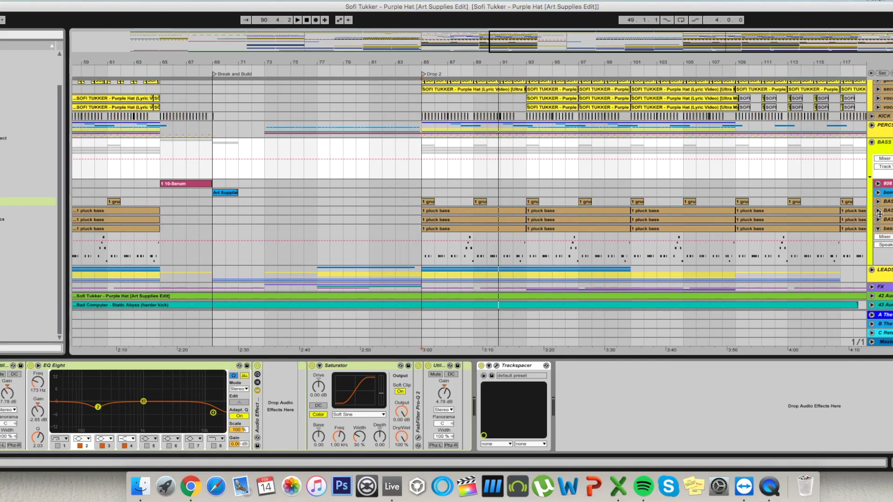
{"action": "left_click", "coordinate": [878, 211]}
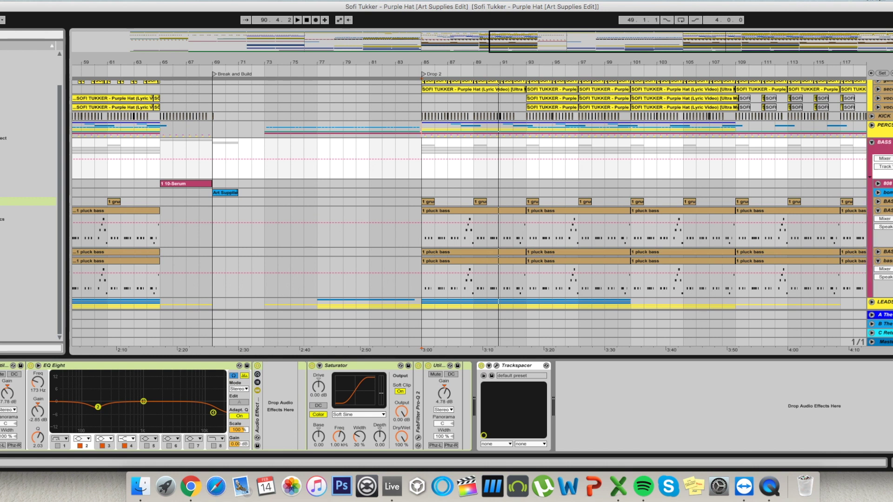
Play the lowest pluck bass clip from Drop 2, and expand the pluck bass track above it to compare notes and effects.
{"action": "left_click", "coordinate": [503, 261]}
{"action": "key", "text": "space"}
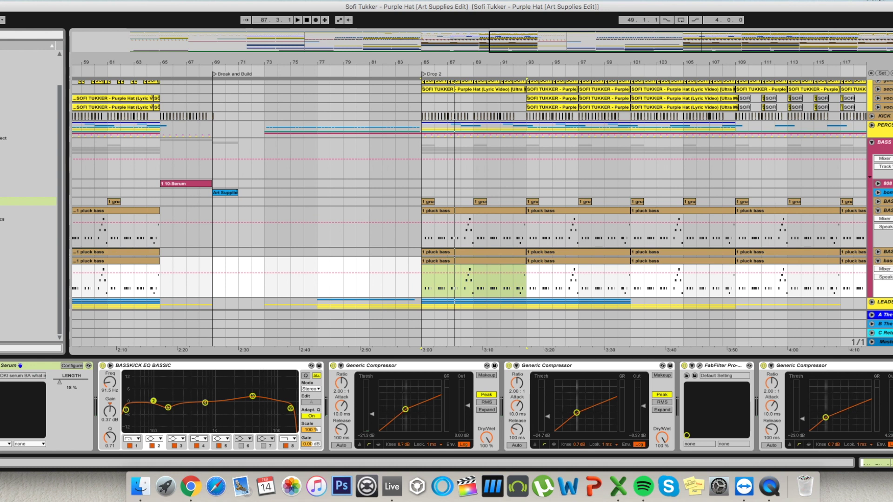
{"action": "left_click", "coordinate": [878, 253]}
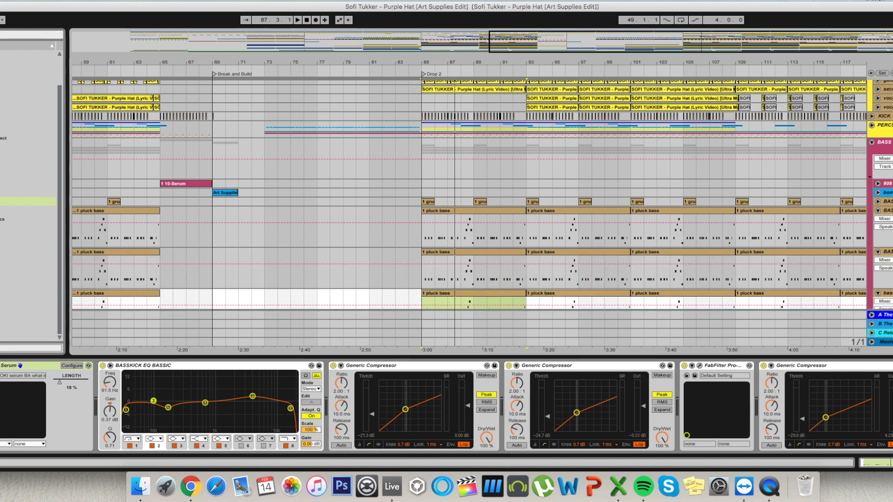
{"action": "left_click", "coordinate": [684, 268]}
{"action": "key", "text": "space"}
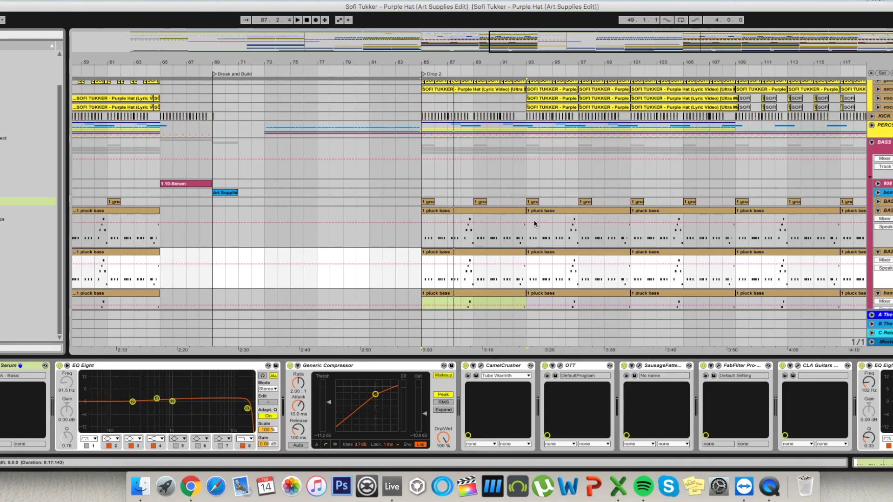
Review the remaining pluck bass track and the short bass clips at Drop 2 with playback, and fold the BASS group.
{"action": "left_click", "coordinate": [480, 217]}
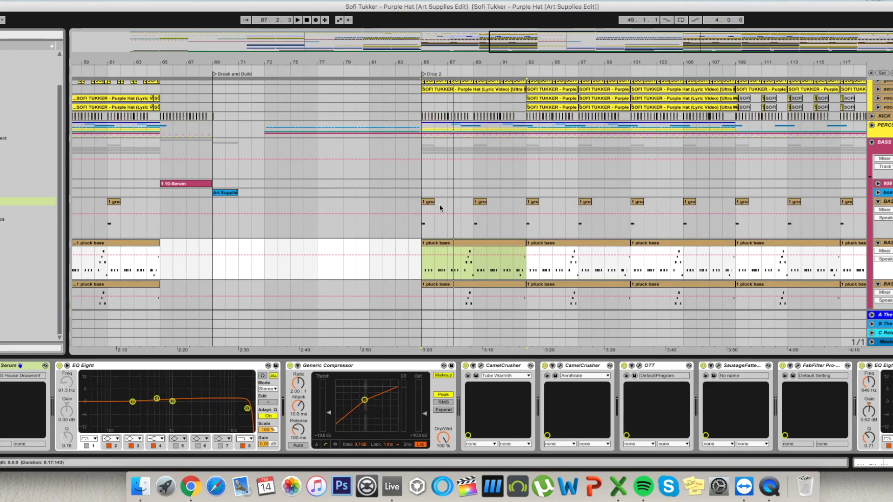
{"action": "left_click", "coordinate": [429, 206]}
{"action": "key", "text": "space"}
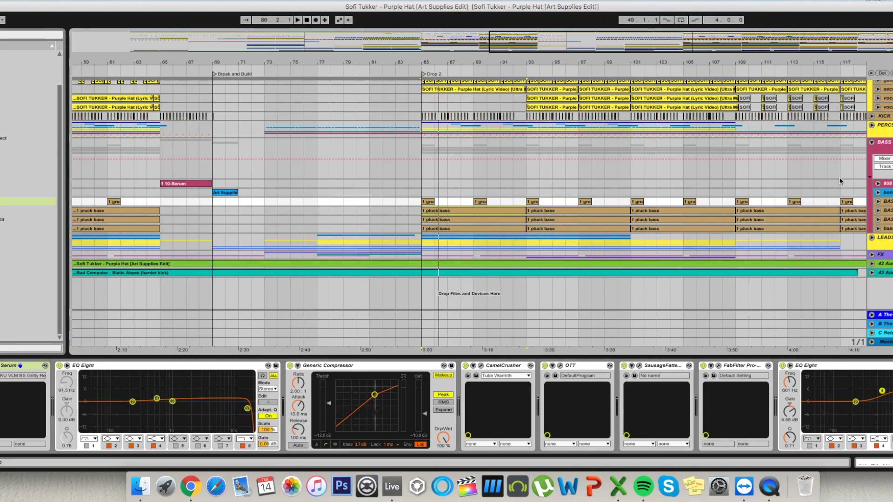
{"action": "left_click", "coordinate": [513, 210]}
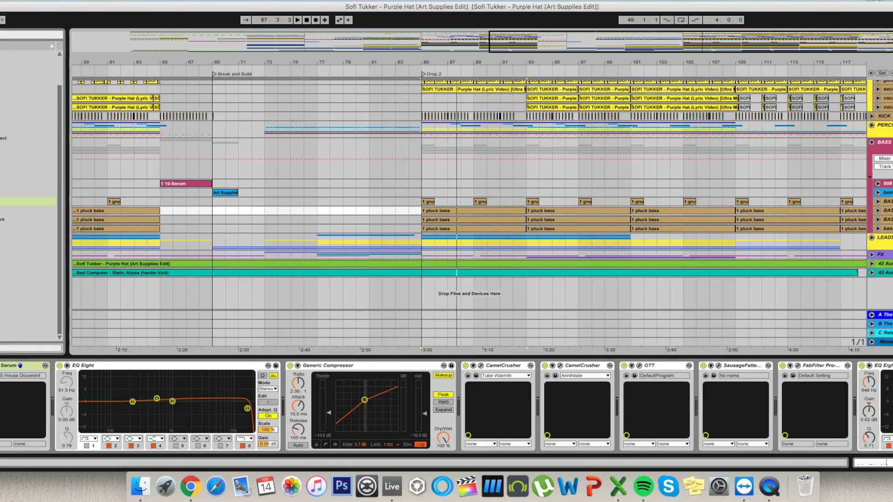
{"action": "left_click", "coordinate": [872, 143]}
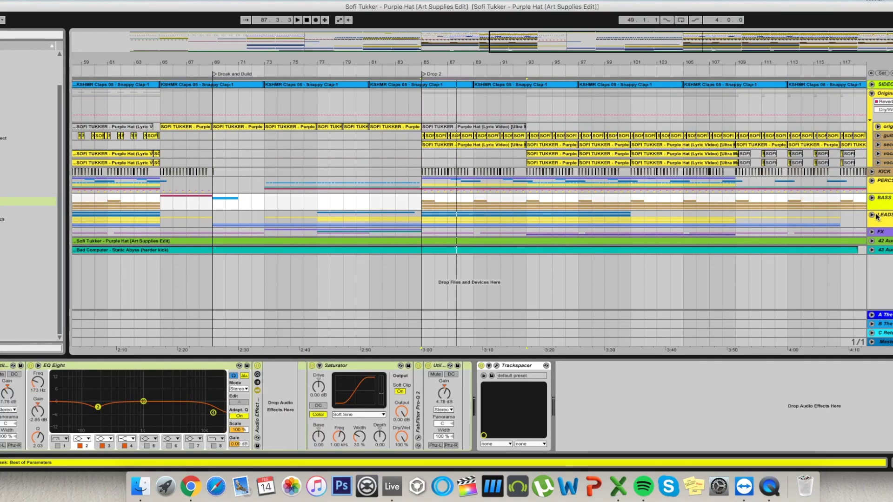
Unfold the LEADS group and play the expanded funk track's clip from the start of Drop 2, then stop playback.
{"action": "left_click", "coordinate": [873, 216]}
{"action": "scroll", "coordinate": [465, 209], "scroll_direction": "down", "scroll_amount": 1}
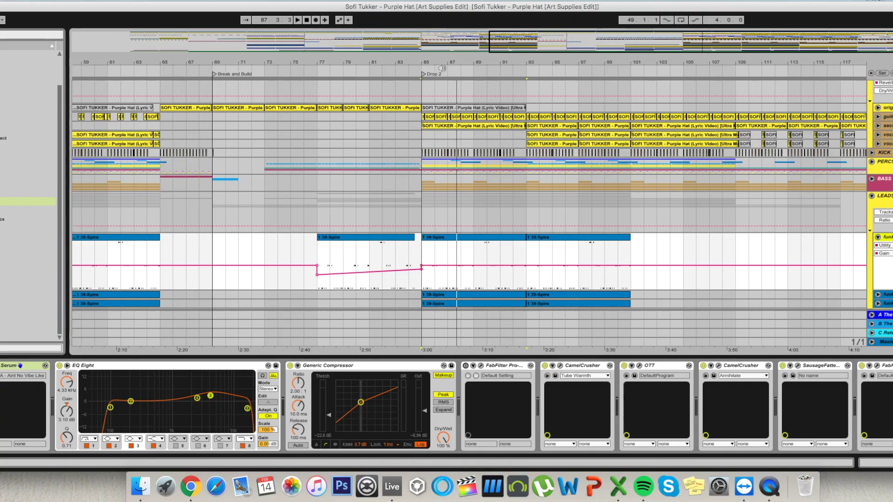
{"action": "left_click_drag", "start_coordinate": [442, 68], "coordinate": [576, 101]}
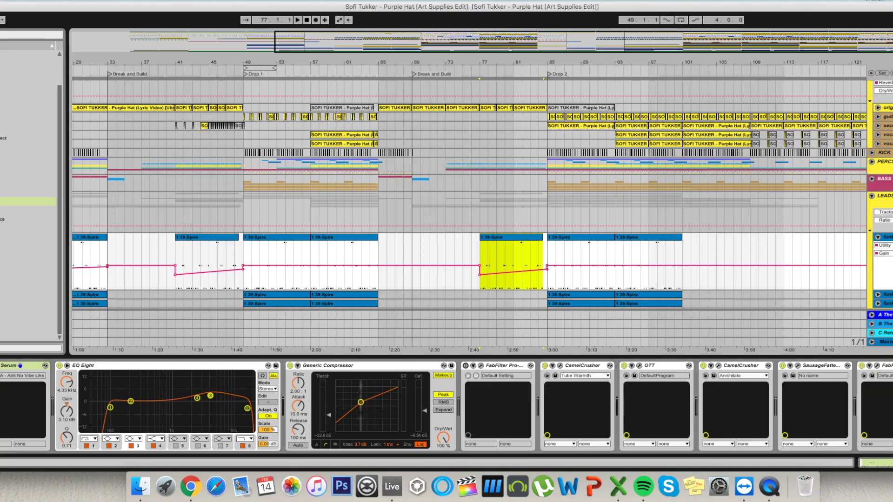
{"action": "left_click", "coordinate": [559, 239]}
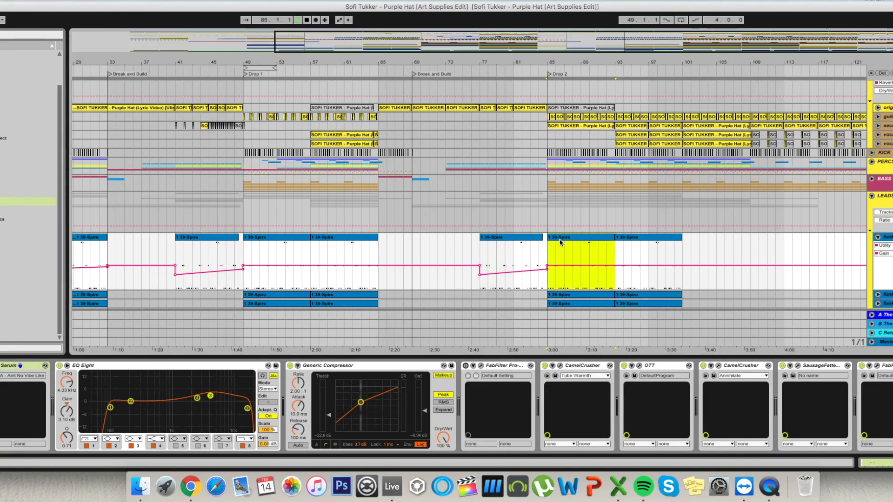
{"action": "key", "text": "space"}
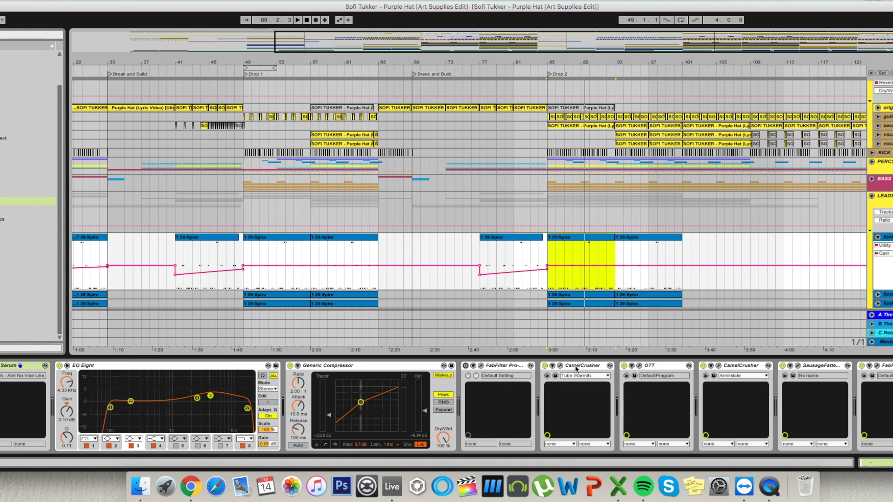
Inspect the CamelCrusher plug-in with the Tube Warmth patch on the funk track and close its window.
{"action": "left_click", "coordinate": [560, 365]}
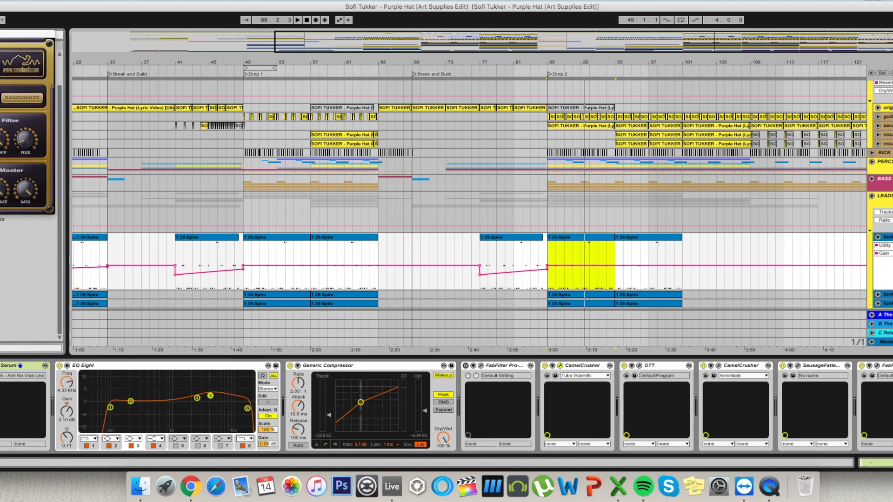
{"action": "left_click", "coordinate": [561, 367]}
{"action": "left_click_drag", "start_coordinate": [2, 33], "coordinate": [499, 148]}
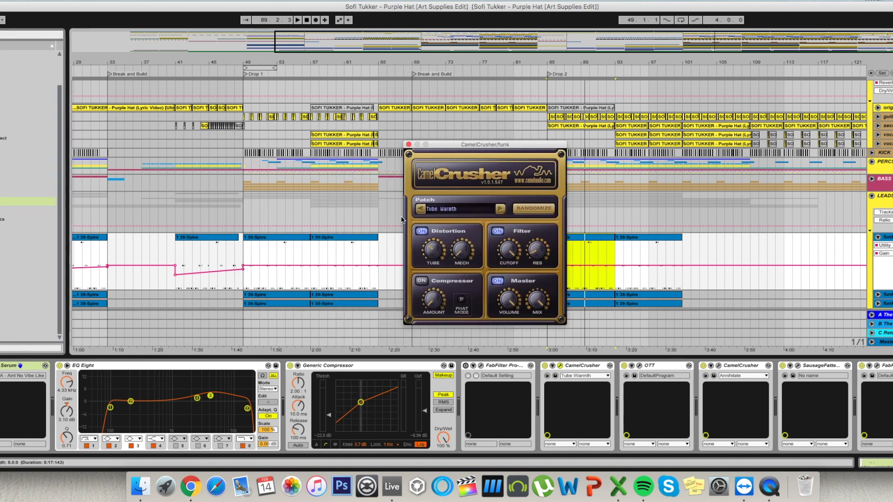
{"action": "left_click", "coordinate": [408, 144]}
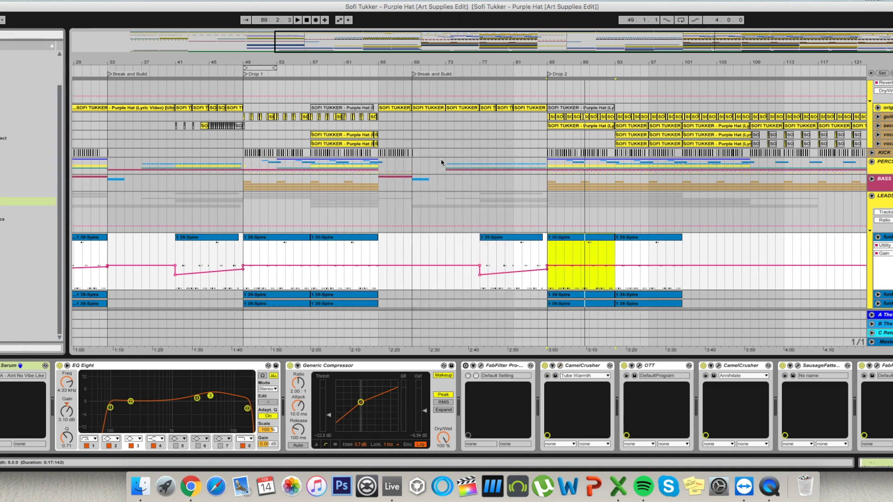
Open the OTT plug-in on the funk track, play Drop 2 to watch its multiband compression, stop and close the window.
{"action": "left_click", "coordinate": [640, 366]}
{"action": "left_click_drag", "start_coordinate": [4, 44], "coordinate": [557, 156]}
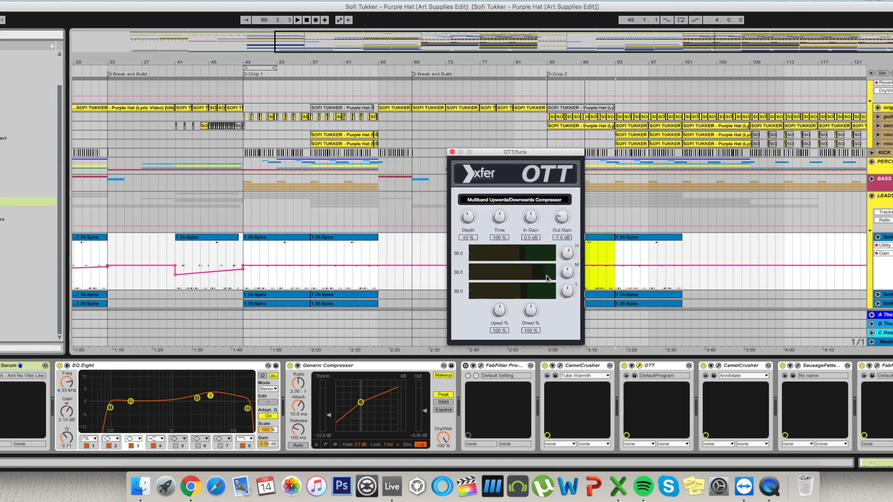
{"action": "key", "text": "space"}
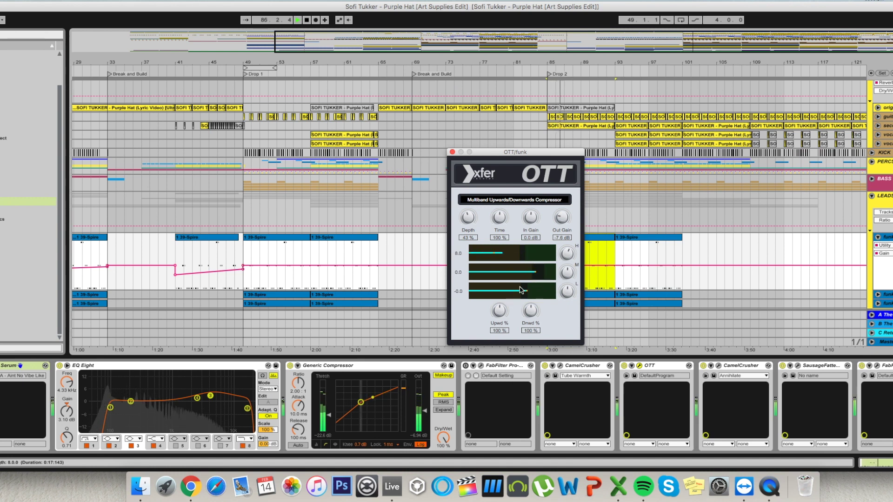
{"action": "key", "text": "space"}
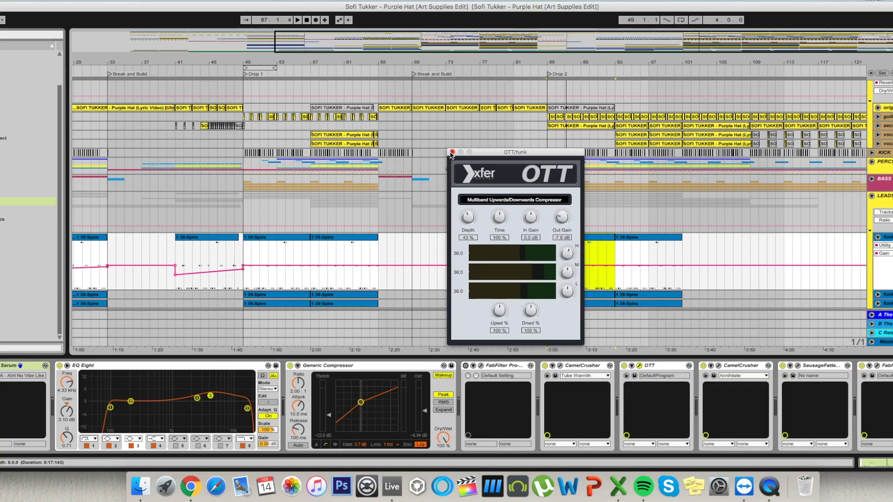
{"action": "left_click", "coordinate": [452, 153]}
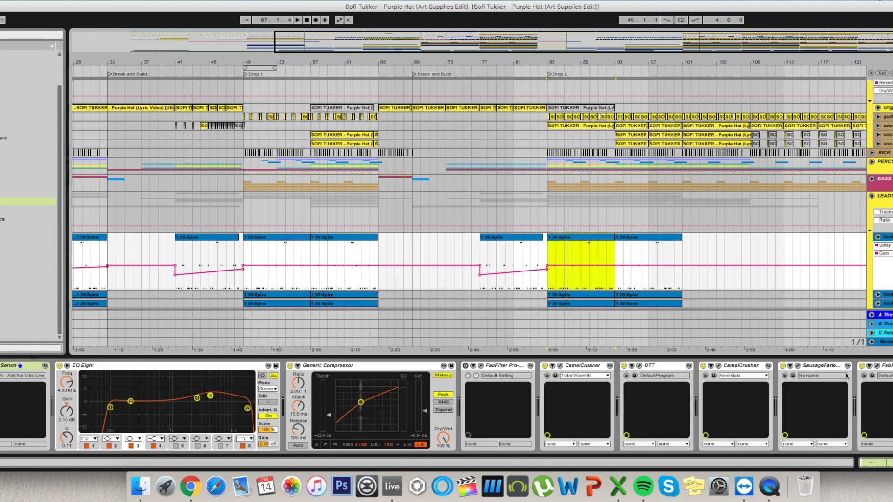
Inspect the EQ curve in the funk track's FabFilter Pro-Q 2 and close its window.
{"action": "left_click", "coordinate": [876, 366]}
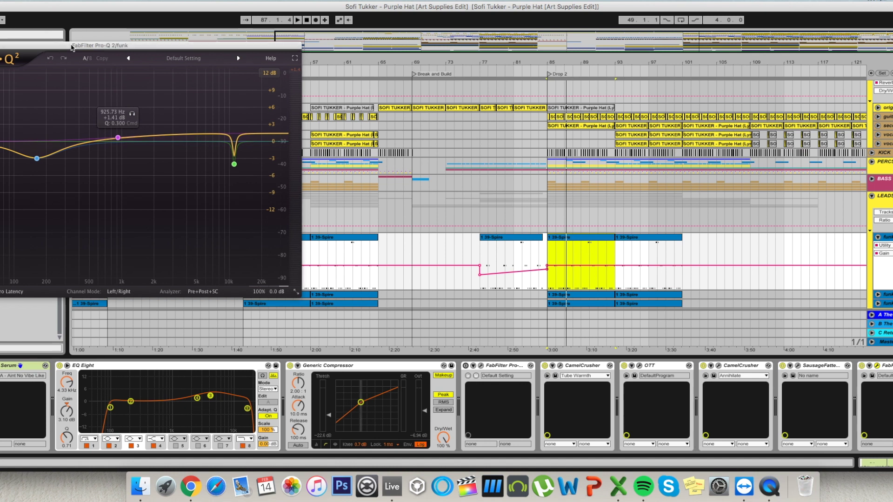
{"action": "left_click_drag", "start_coordinate": [71, 47], "coordinate": [451, 83]}
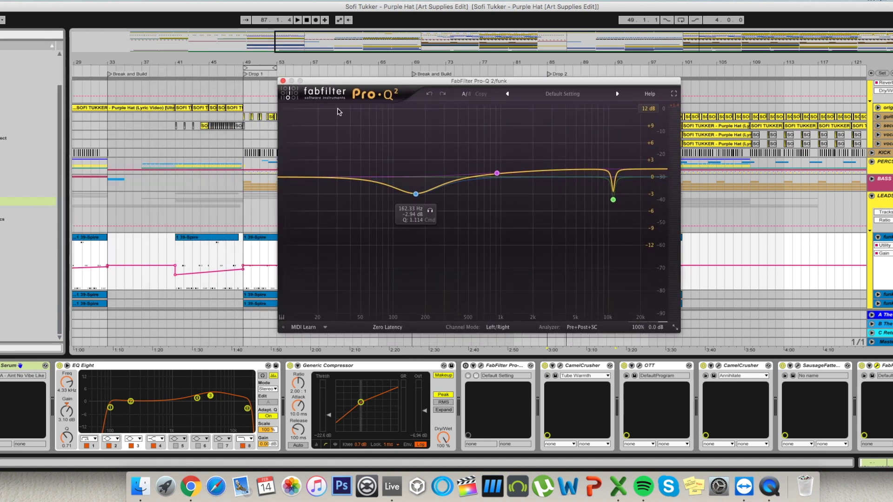
{"action": "left_click", "coordinate": [283, 81]}
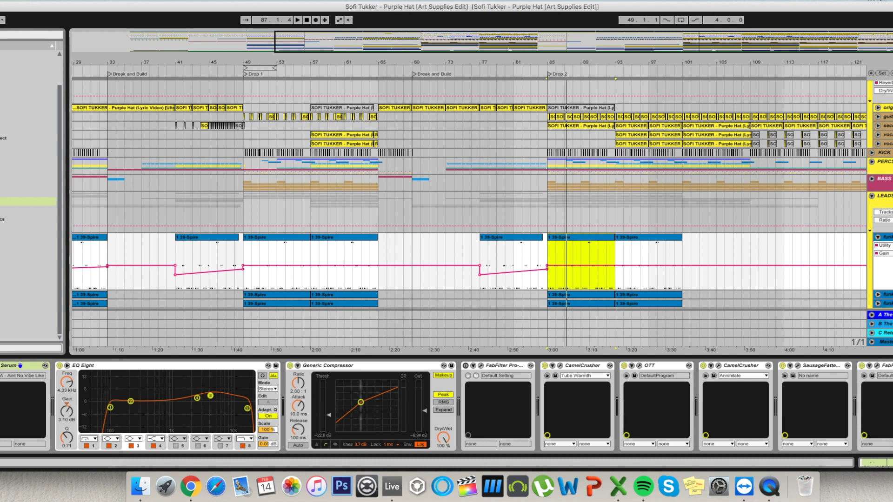
Examine the rest of the funk track's effect chain, from Ping Pong Delay and Reverb through Compressor and Auto Filter, and fold the track.
{"action": "left_click", "coordinate": [874, 405]}
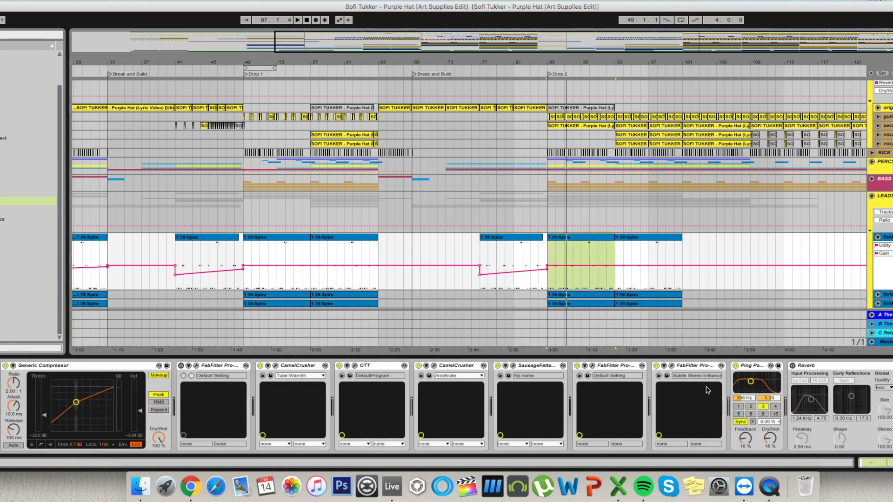
{"action": "left_click", "coordinate": [874, 409]}
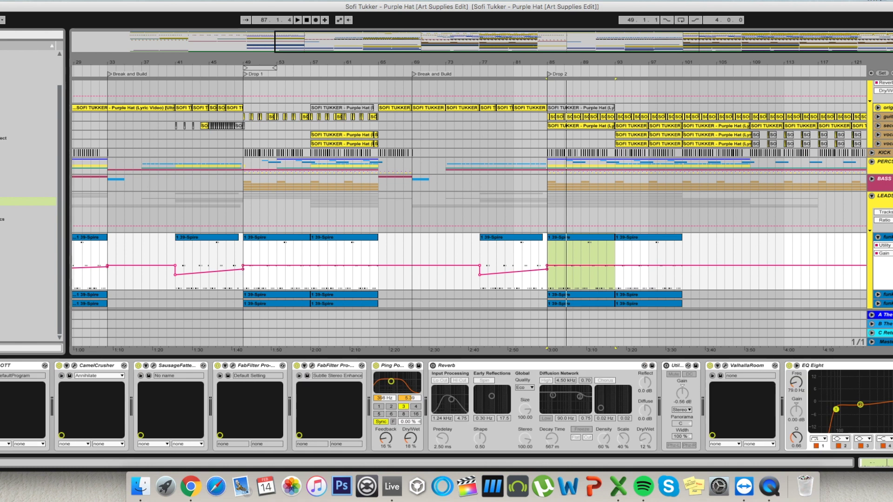
{"action": "left_click", "coordinate": [799, 413]}
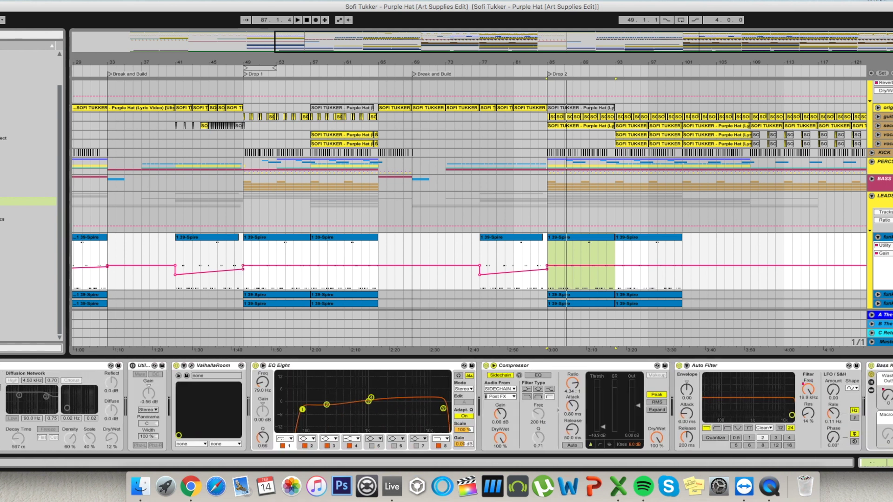
{"action": "left_click", "coordinate": [877, 238]}
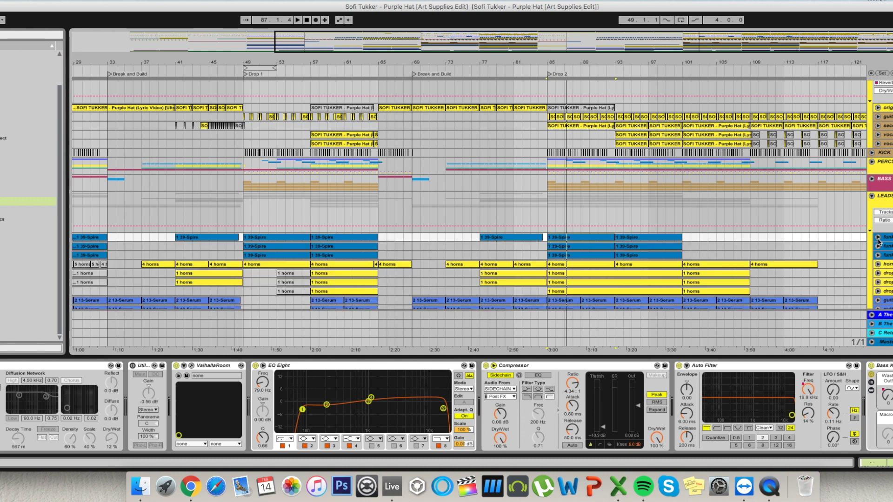